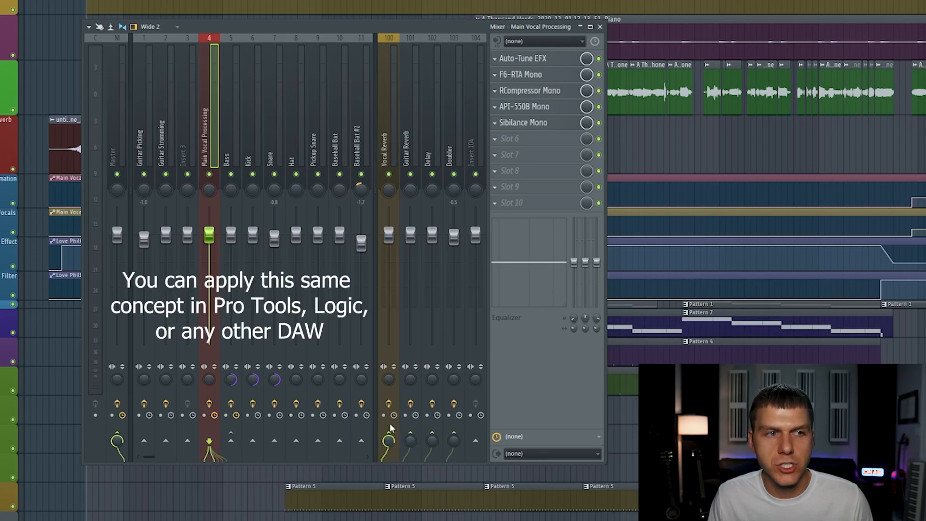
# - Pull the Vocal Reverb mixer track's fader all the way down and raise it partway back during playback
pyautogui.click(391, 239)
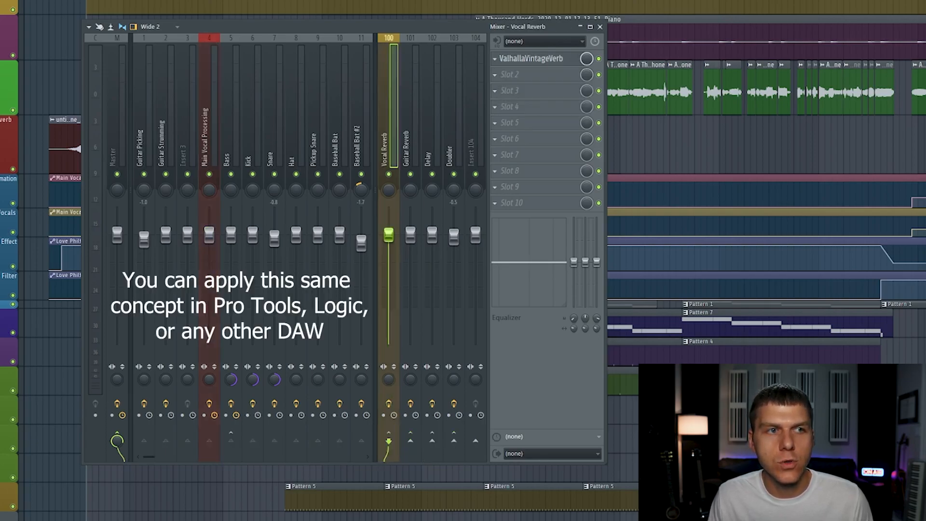
pyautogui.moveTo(388, 235); pyautogui.dragTo(389, 343)
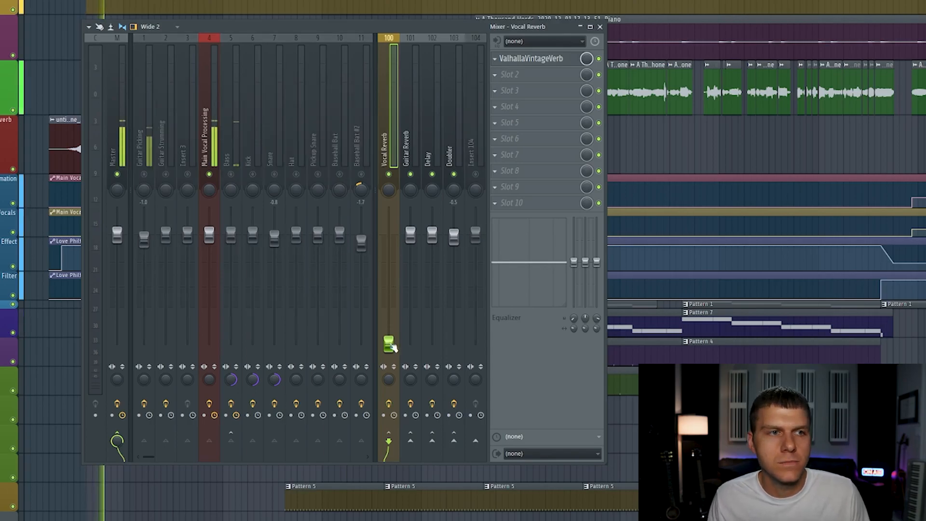
pyautogui.moveTo(390, 345); pyautogui.dragTo(388, 277)
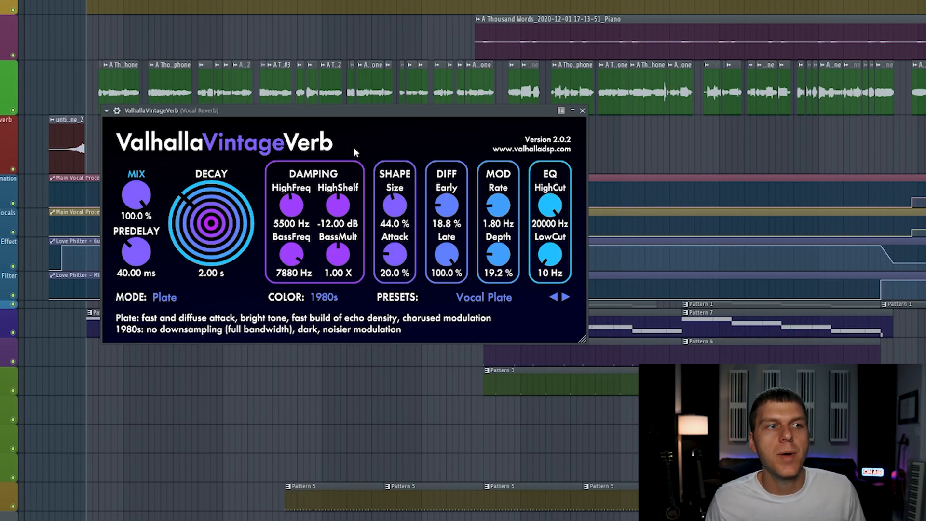
# - Choose the Plate reverb mode and, during playback, sweep the predelay up to about 331 ms and down to about 19 ms
pyautogui.click(169, 297)
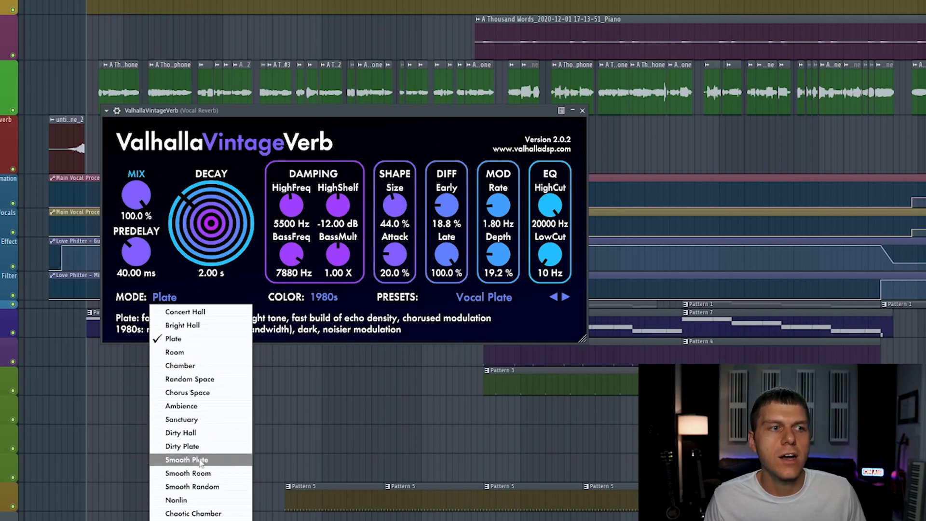
pyautogui.click(194, 339)
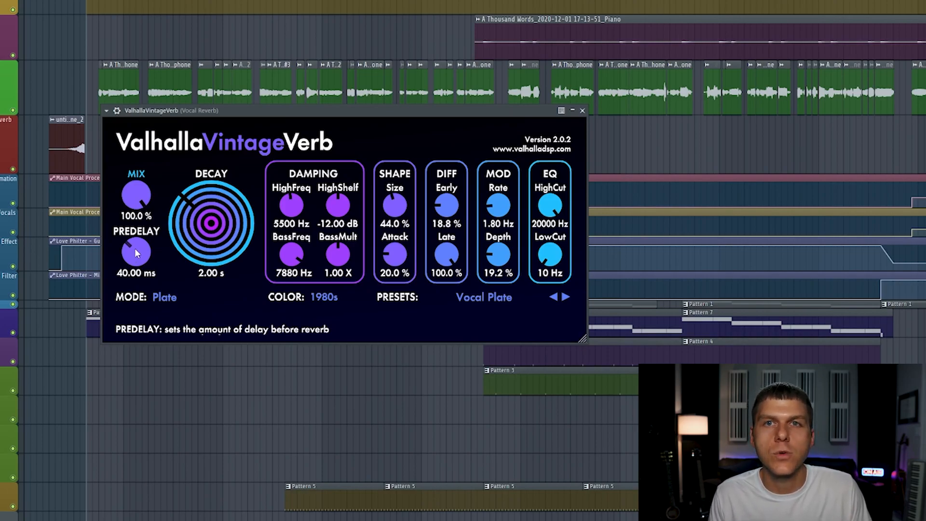
pyautogui.press('space')
pyautogui.moveTo(133, 249); pyautogui.dragTo(138, 207)
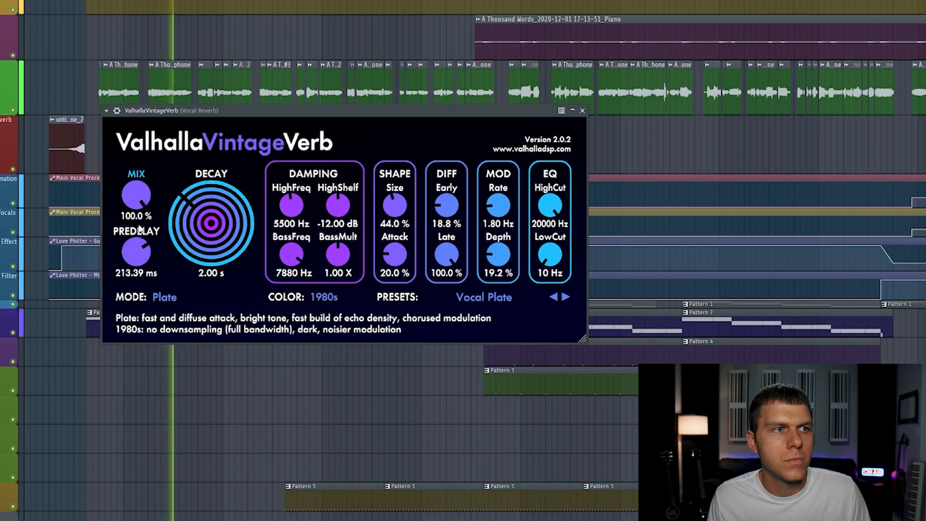
pyautogui.moveTo(138, 249); pyautogui.dragTo(138, 229)
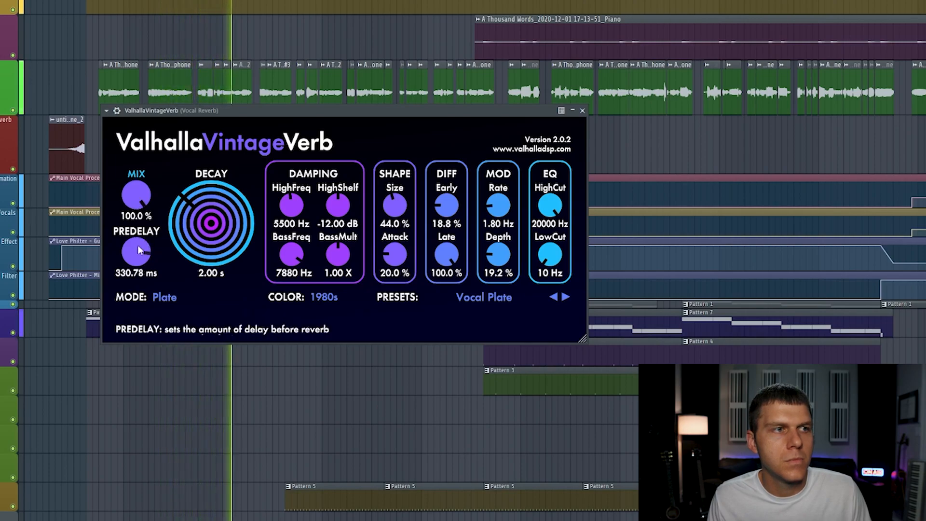
pyautogui.moveTo(138, 245); pyautogui.dragTo(156, 320)
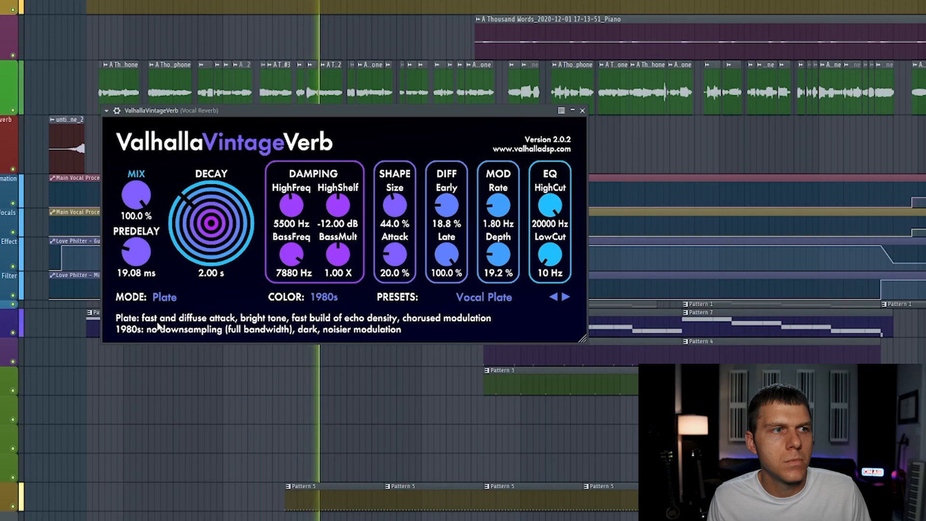
pyautogui.press('space')
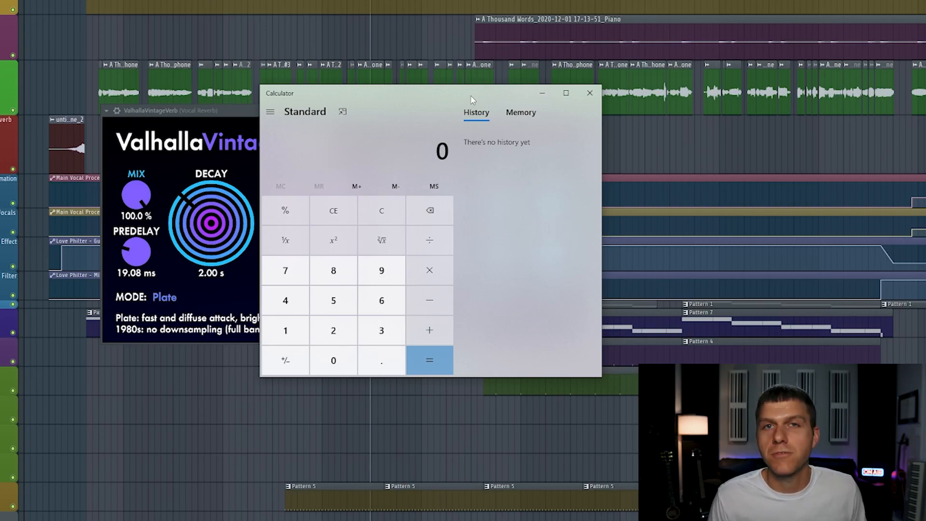
# - Divide 60,000 by 141 in Calculator to get the beat length in milliseconds
pyautogui.click(386, 302)
pyautogui.click(344, 355)
pyautogui.click(344, 355)
pyautogui.click(344, 359)
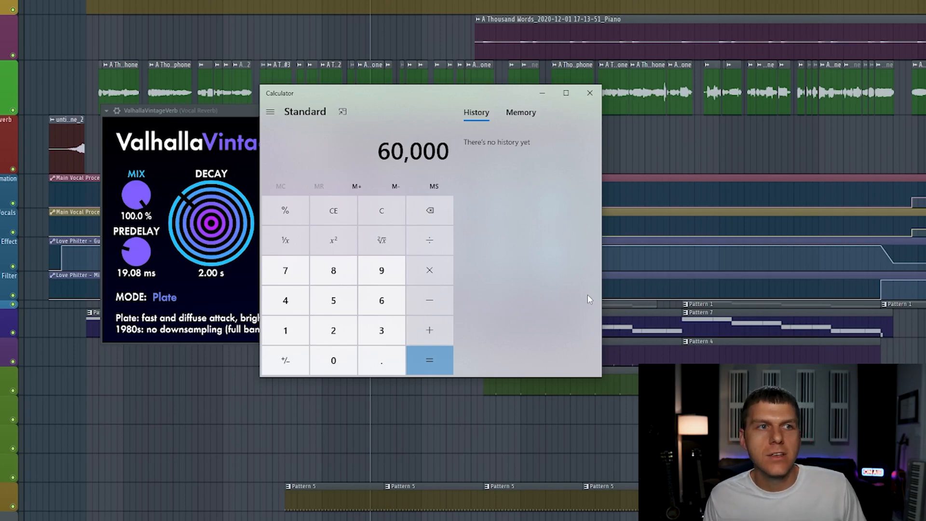
pyautogui.click(429, 243)
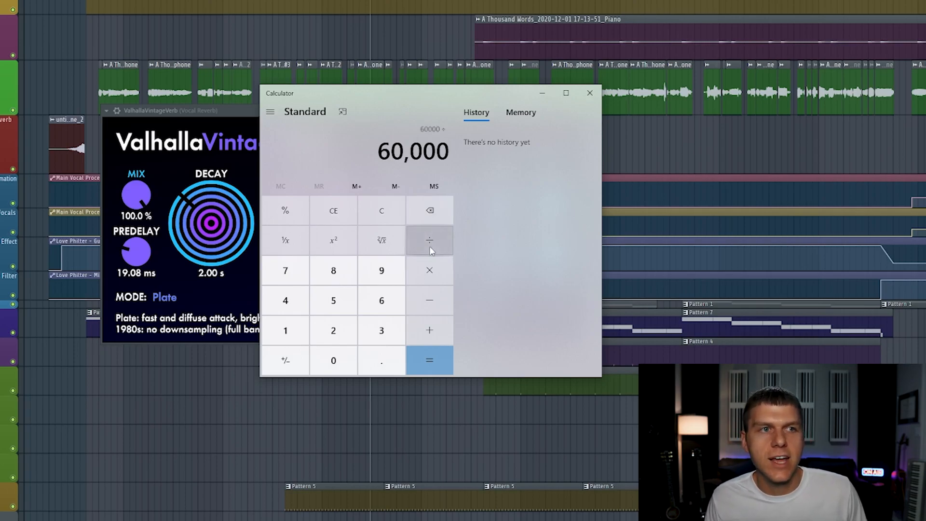
pyautogui.click(287, 330)
pyautogui.click(286, 300)
pyautogui.click(286, 330)
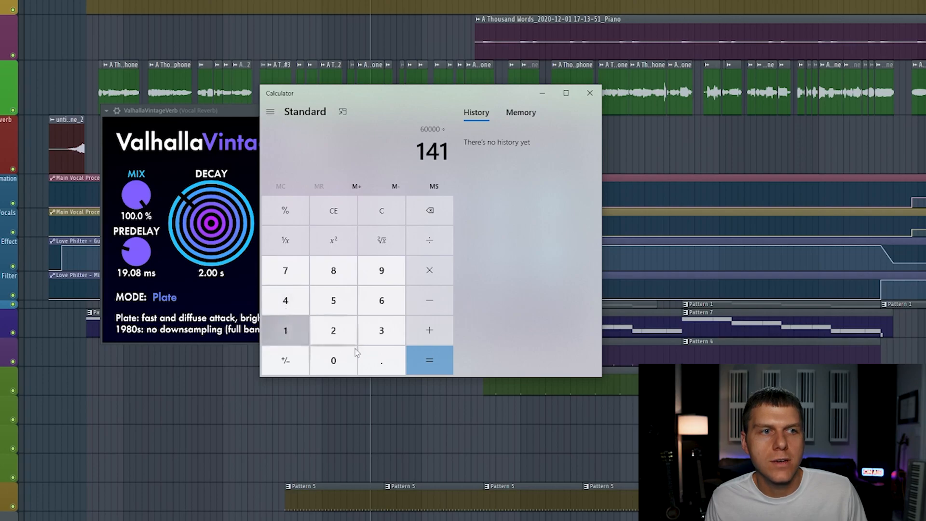
pyautogui.click(431, 362)
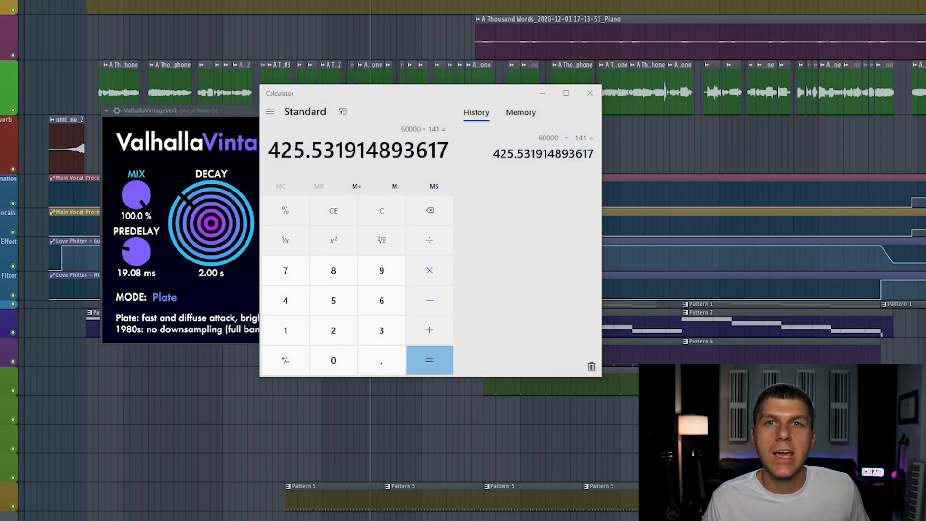
# - Multiply the calculated beat length by 2 and double that result once more
pyautogui.click(481, 105)
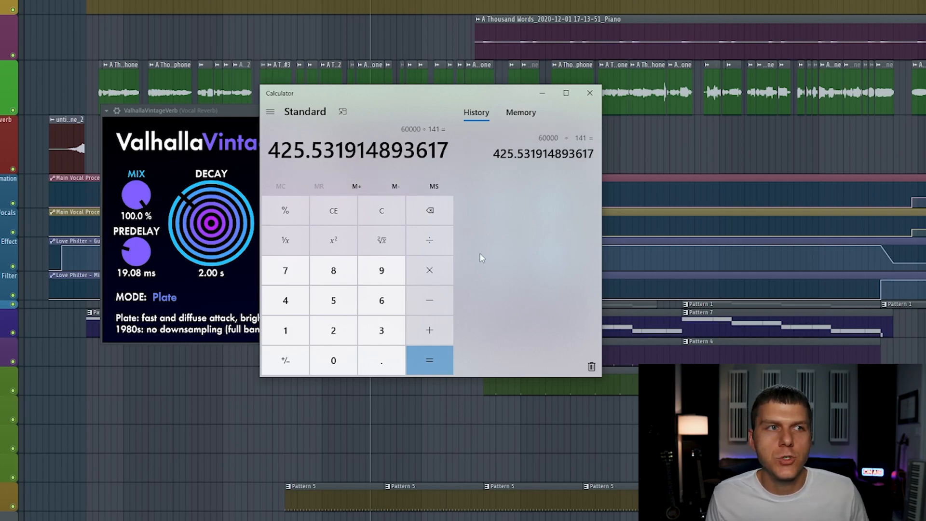
pyautogui.click(439, 273)
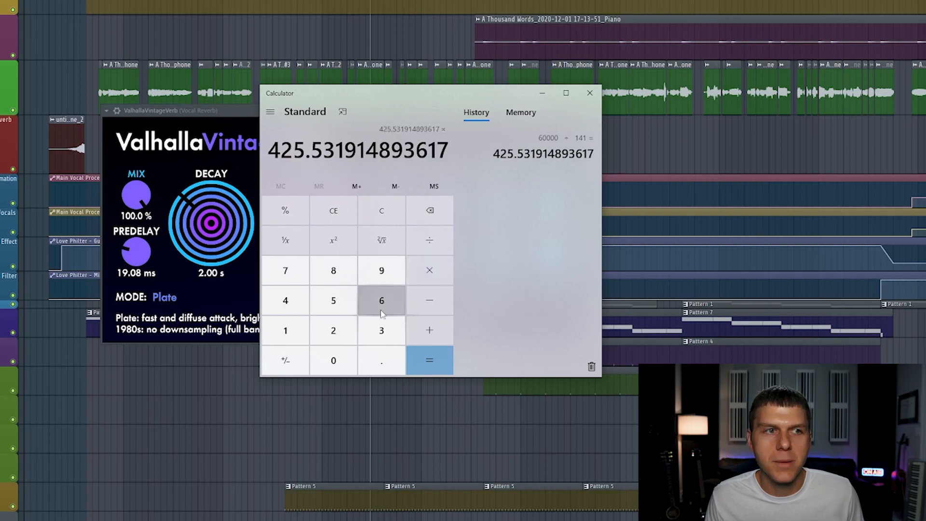
pyautogui.click(334, 330)
pyautogui.click(434, 363)
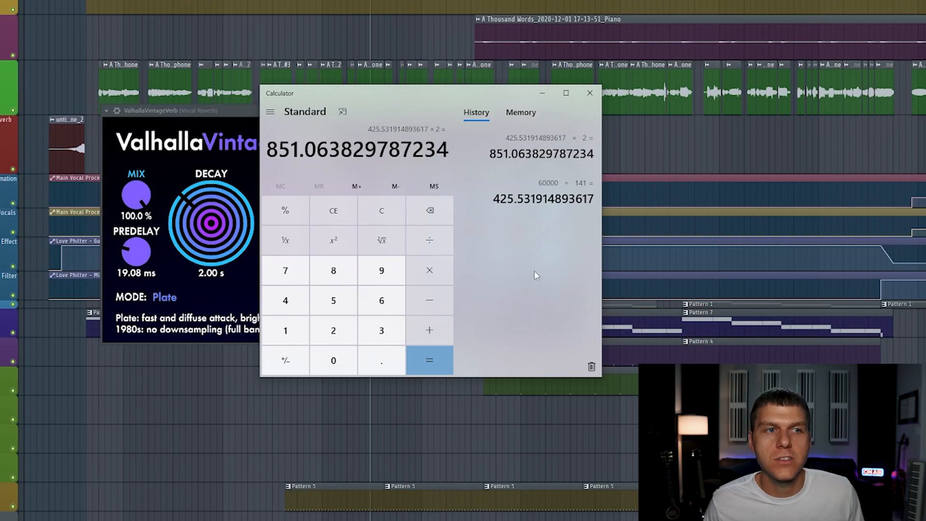
pyautogui.click(429, 270)
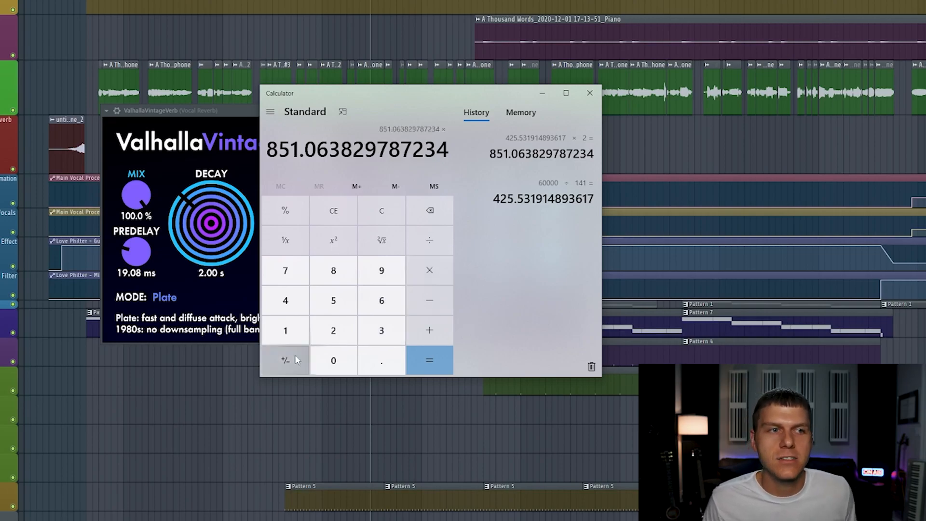
pyautogui.click(337, 338)
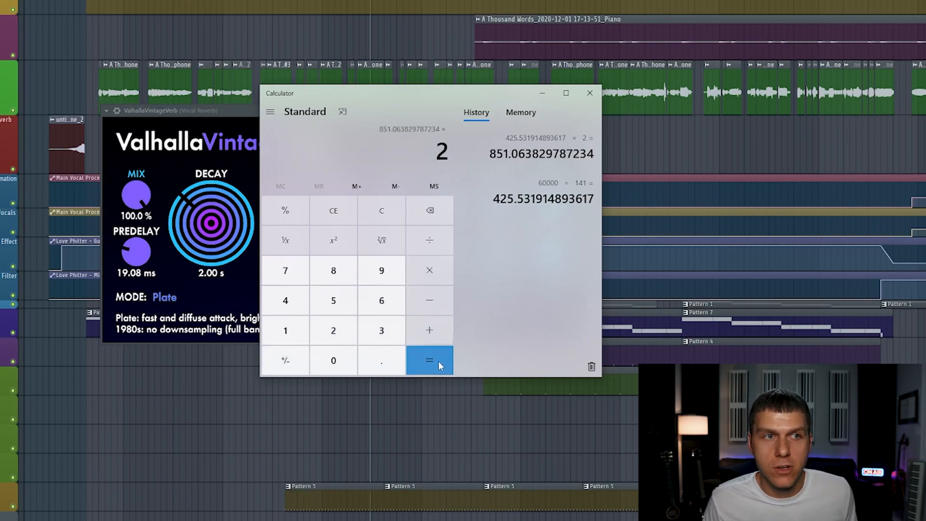
pyautogui.click(439, 361)
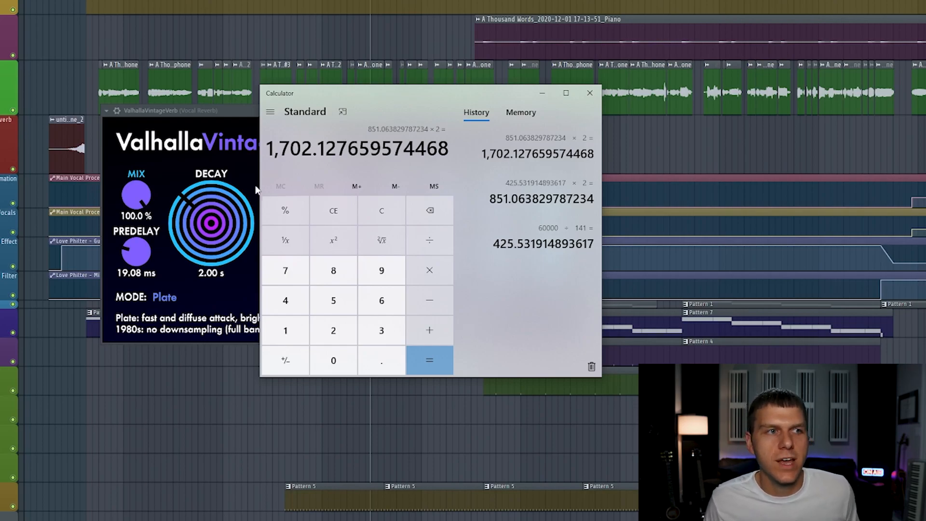
# - Set the vocal reverb's decay to 1.7 seconds in ValhallaVintageVerb and play back the song to hear it
pyautogui.click(211, 272)
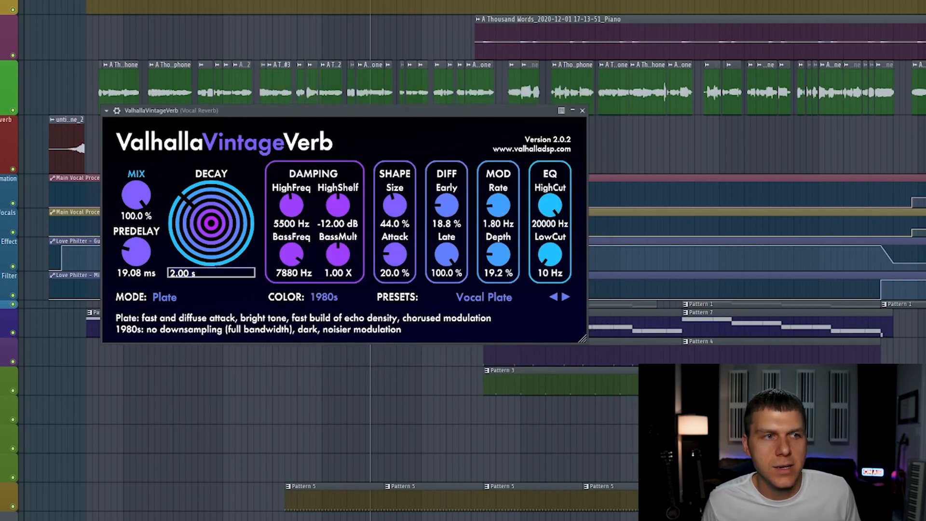
pyautogui.write('1.7')
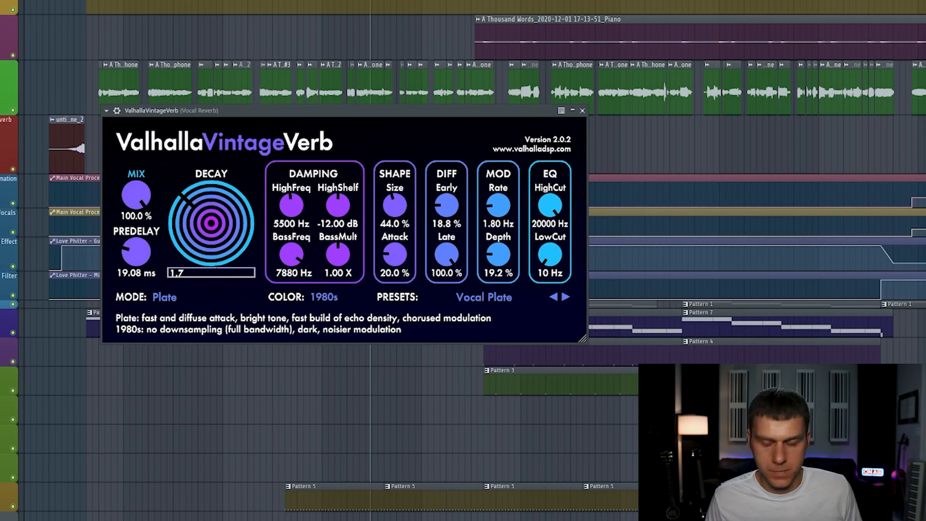
pyautogui.press('Return')
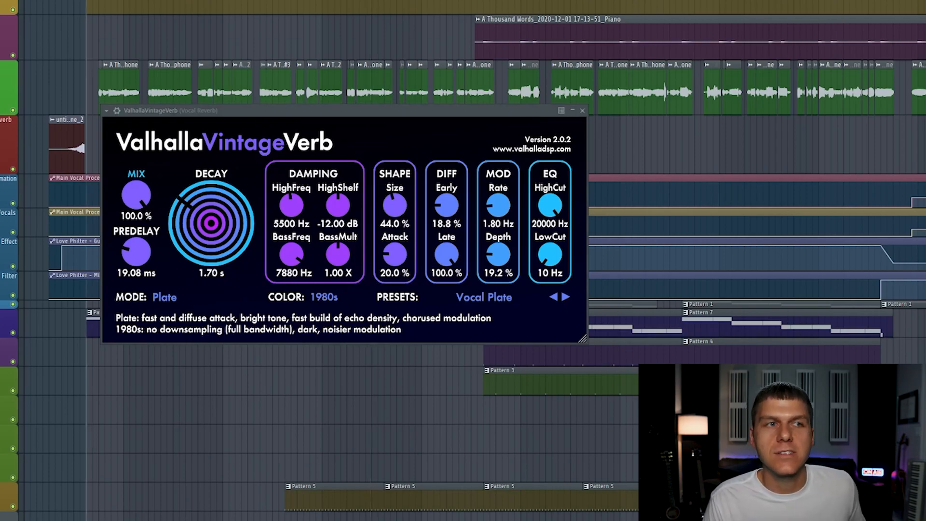
pyautogui.press('space')
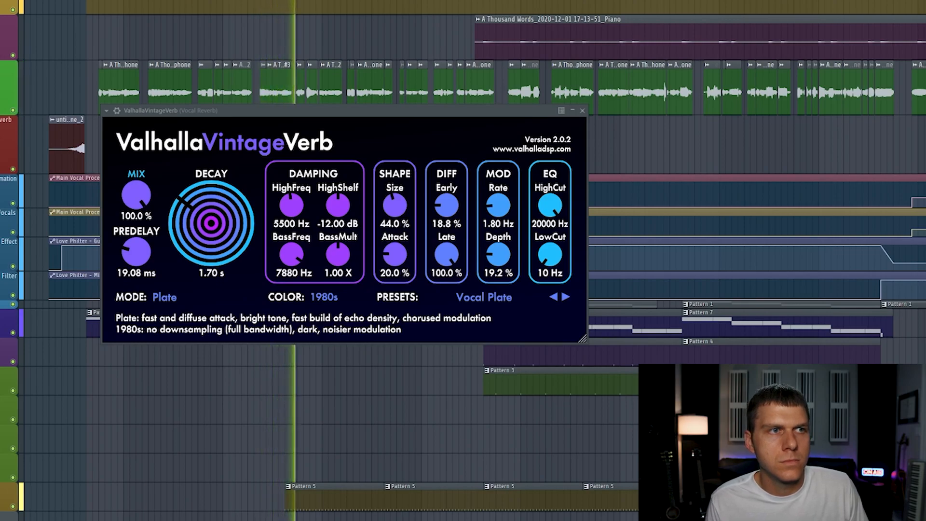
pyautogui.press('space')
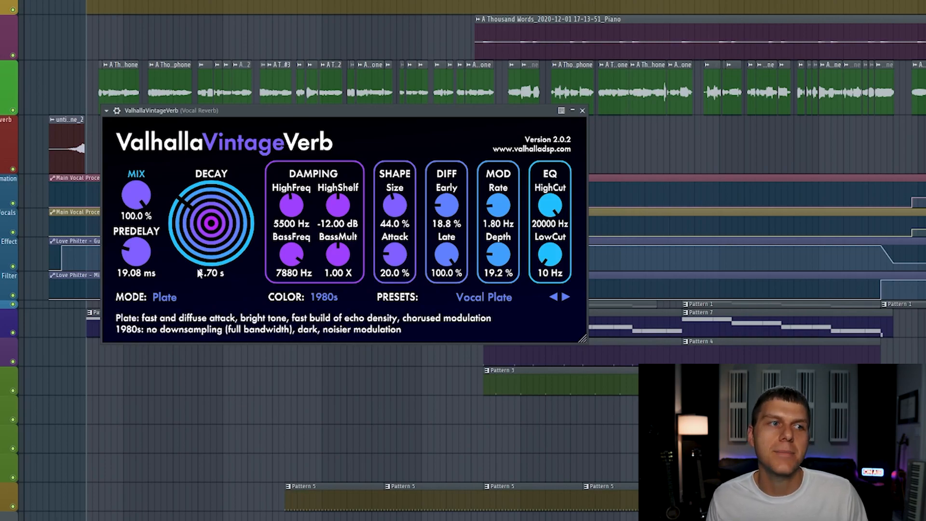
# - Try a reverb decay of 3.4 seconds and listen to the vocal with it
pyautogui.moveTo(227, 259)
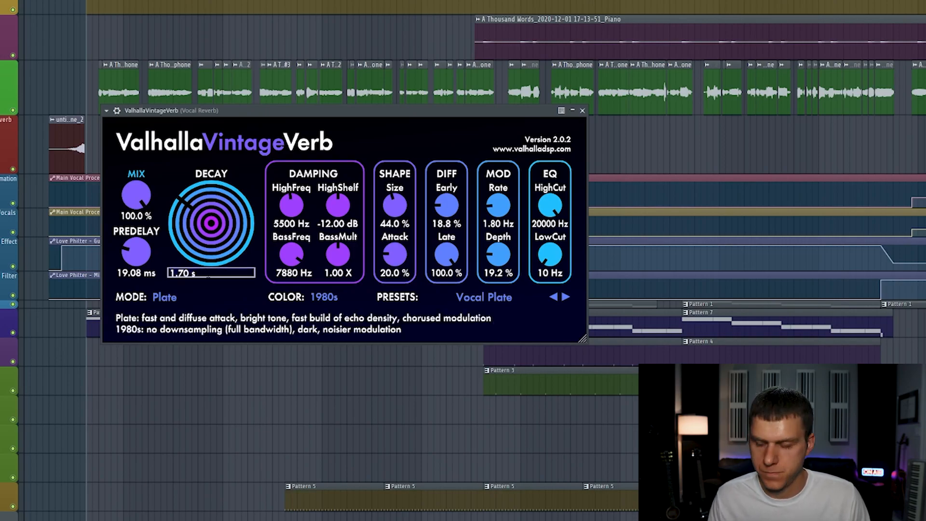
pyautogui.write('3.4')
pyautogui.press('Return')
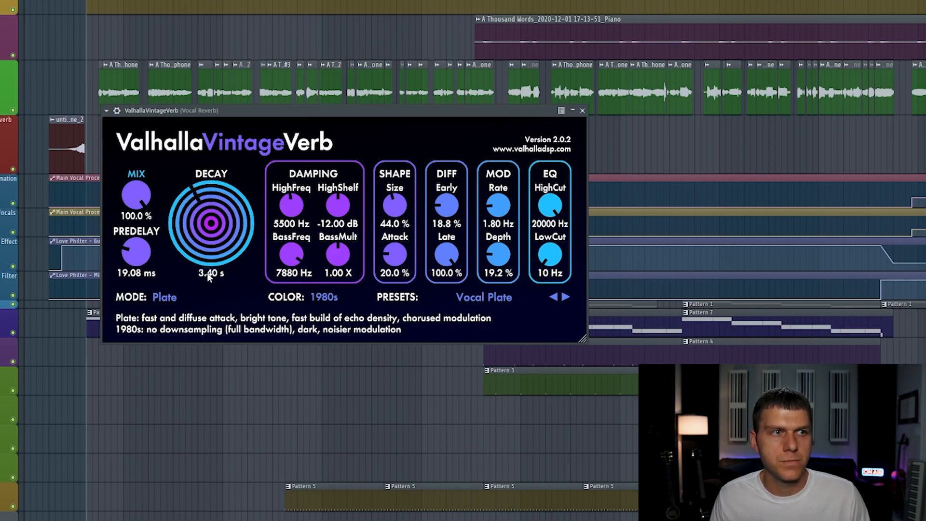
pyautogui.press('space')
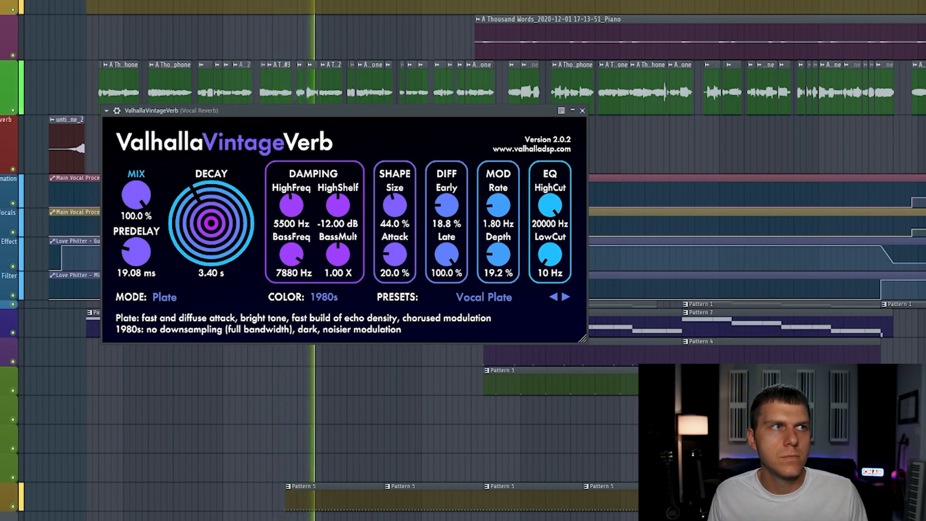
pyautogui.press('space')
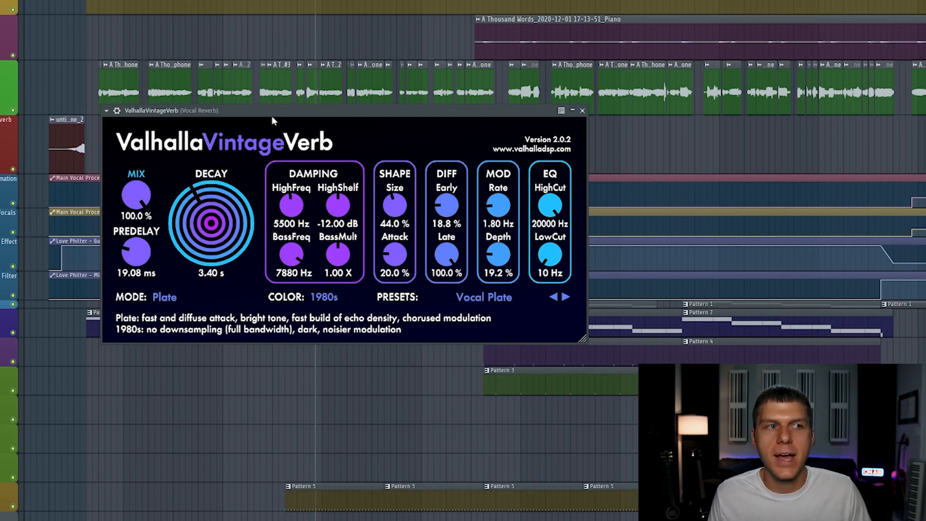
# - Set the reverb decay back to 1.7 seconds
pyautogui.doubleClick(210, 273)
pyautogui.write('1.7')
pyautogui.press('Return')
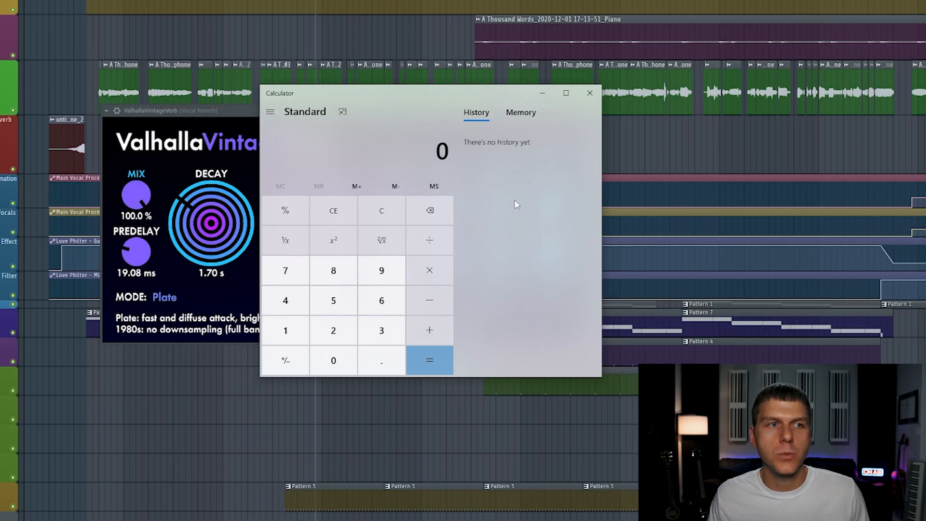
# - Calculate 60,000 divided by 141 in Calculator as the starting value for the predelay
pyautogui.click(377, 304)
pyautogui.click(339, 367)
pyautogui.click(339, 367)
pyautogui.click(339, 366)
pyautogui.click(340, 367)
pyautogui.click(428, 249)
pyautogui.click(289, 328)
pyautogui.click(287, 301)
pyautogui.click(287, 330)
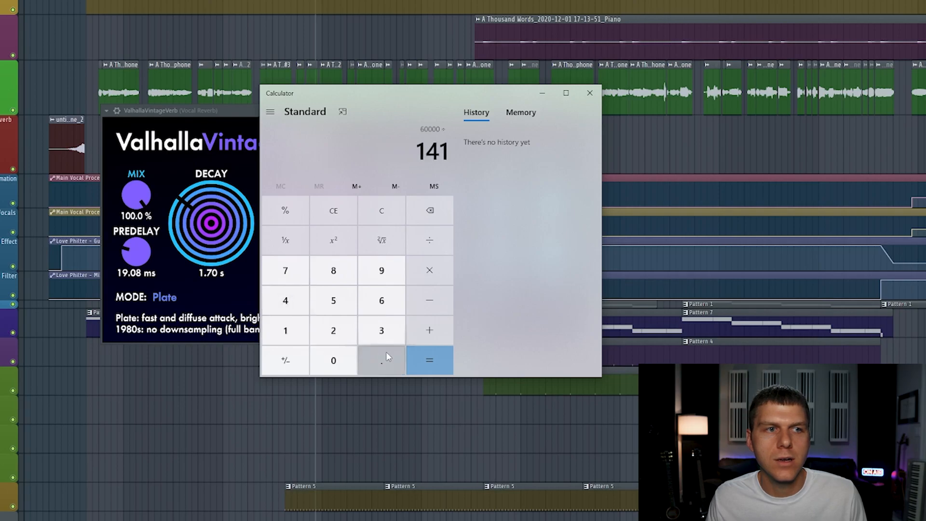
pyautogui.click(426, 361)
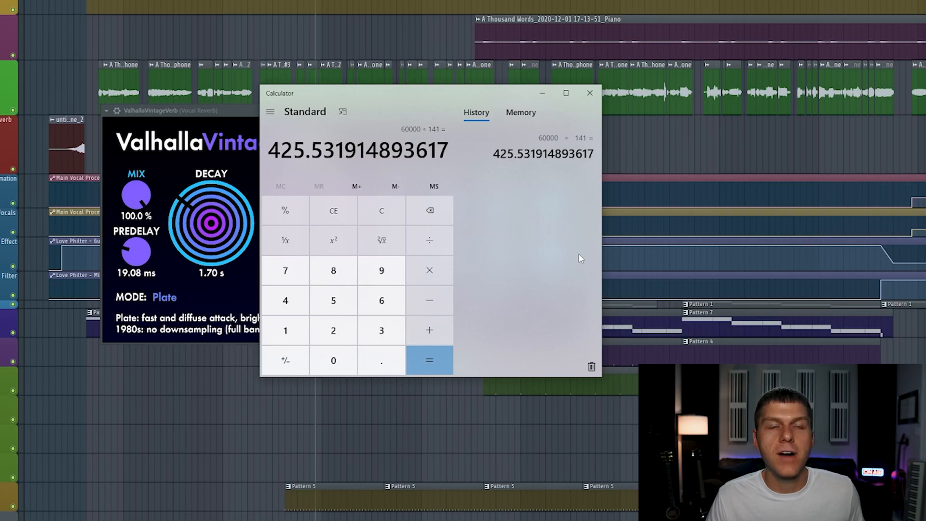
# - Divide the 425.53 ms beat length by 2 four times in succession in Calculator to derive a predelay value
pyautogui.click(429, 239)
pyautogui.click(348, 330)
pyautogui.click(422, 356)
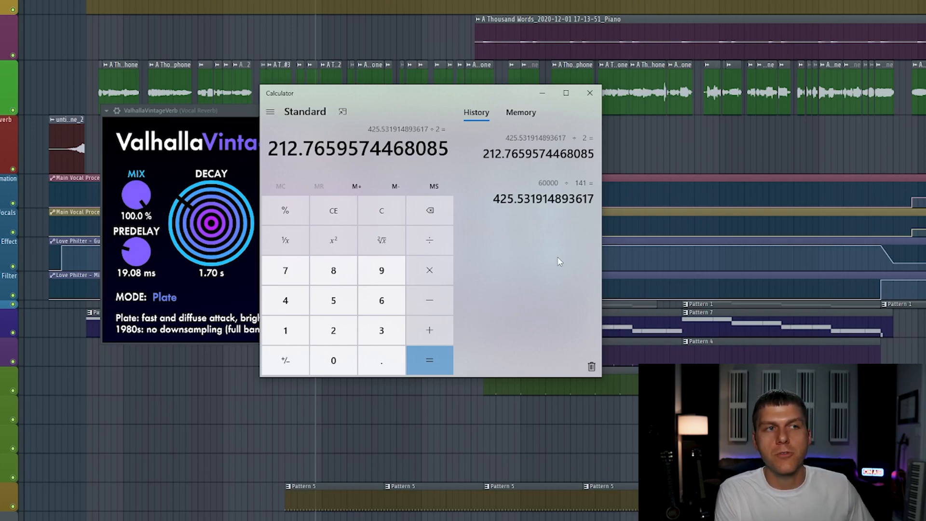
pyautogui.click(437, 249)
pyautogui.click(345, 337)
pyautogui.click(415, 361)
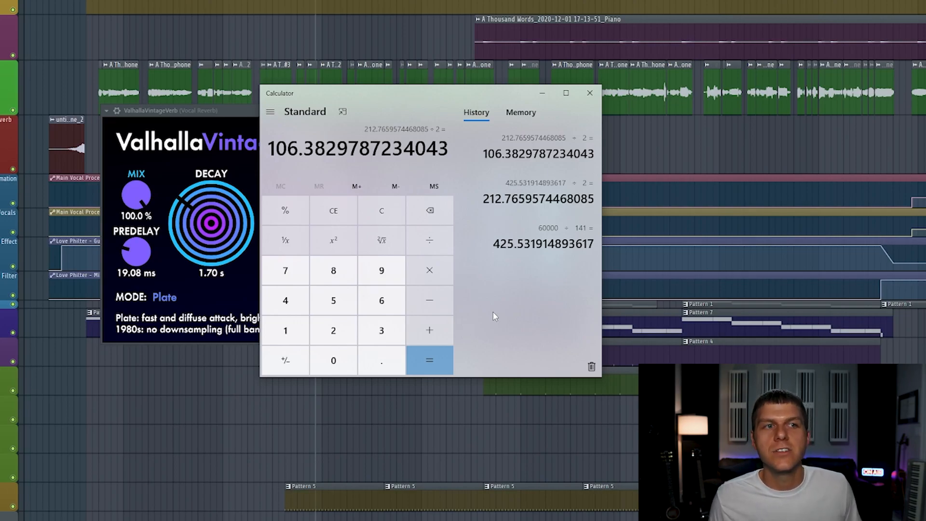
pyautogui.click(432, 236)
pyautogui.click(340, 331)
pyautogui.click(429, 357)
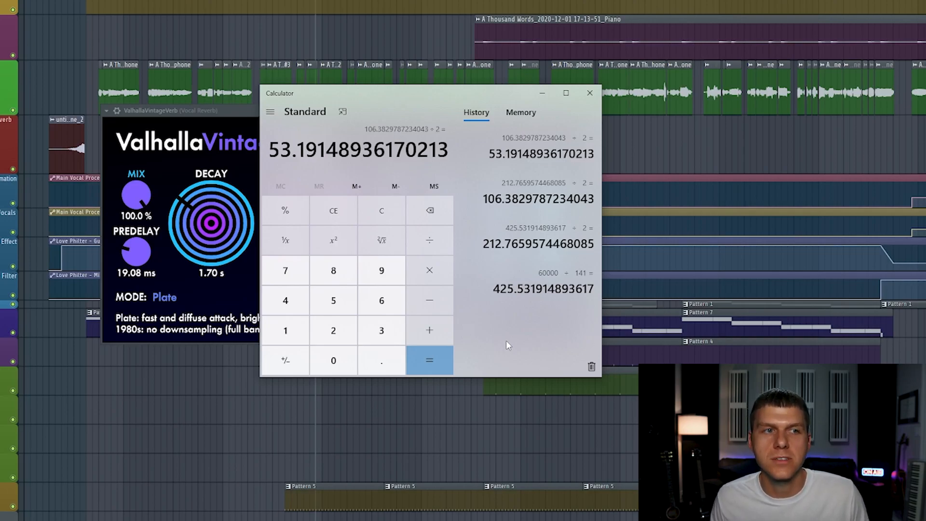
pyautogui.click(421, 233)
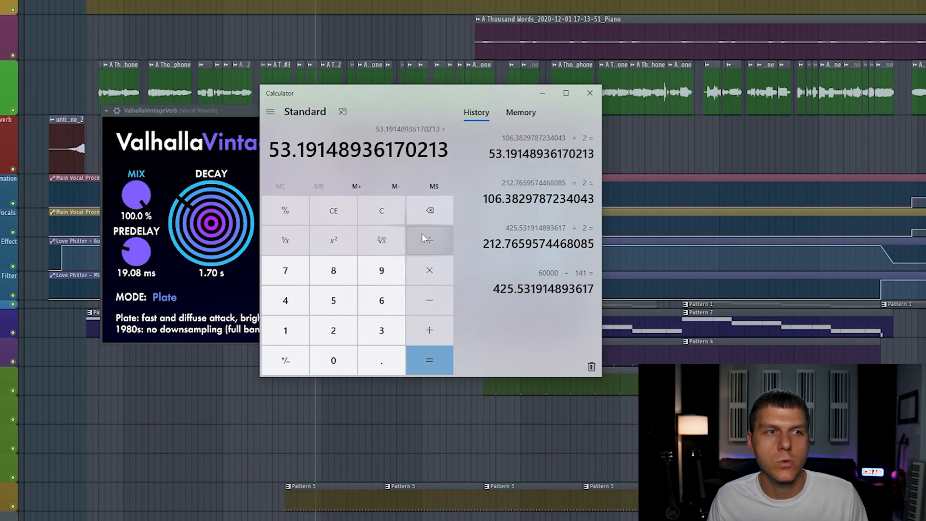
pyautogui.click(345, 332)
pyautogui.click(441, 359)
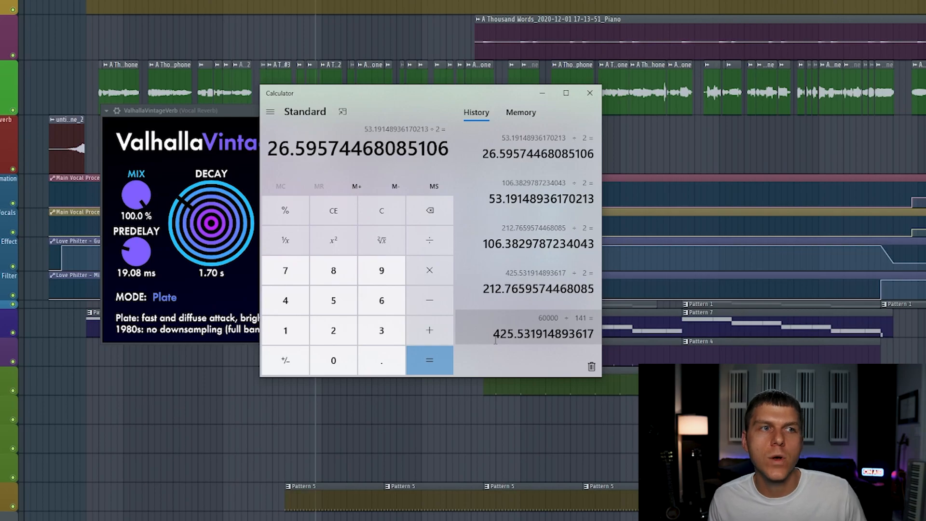
# - Set the vocal reverb's predelay to 26 ms in ValhallaVintageVerb and play back the song to hear it
pyautogui.click(244, 110)
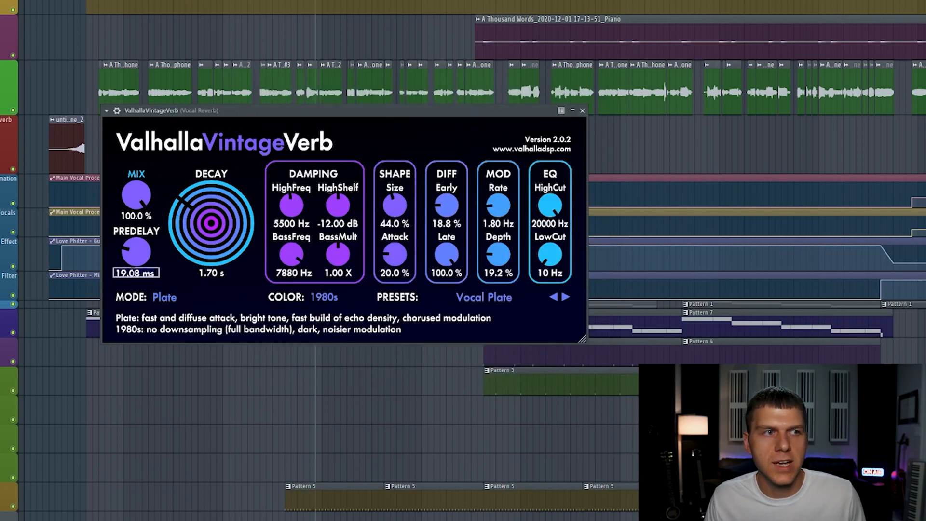
pyautogui.write('26')
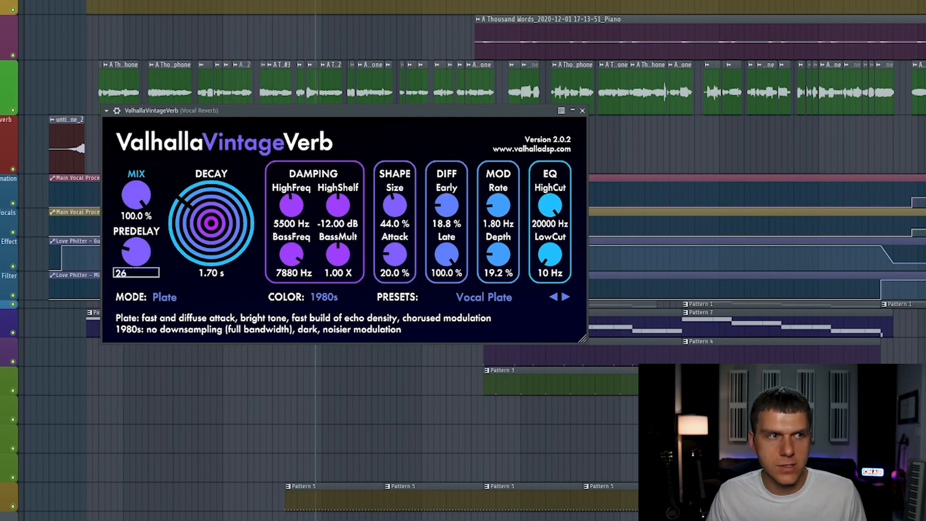
pyautogui.press('Return')
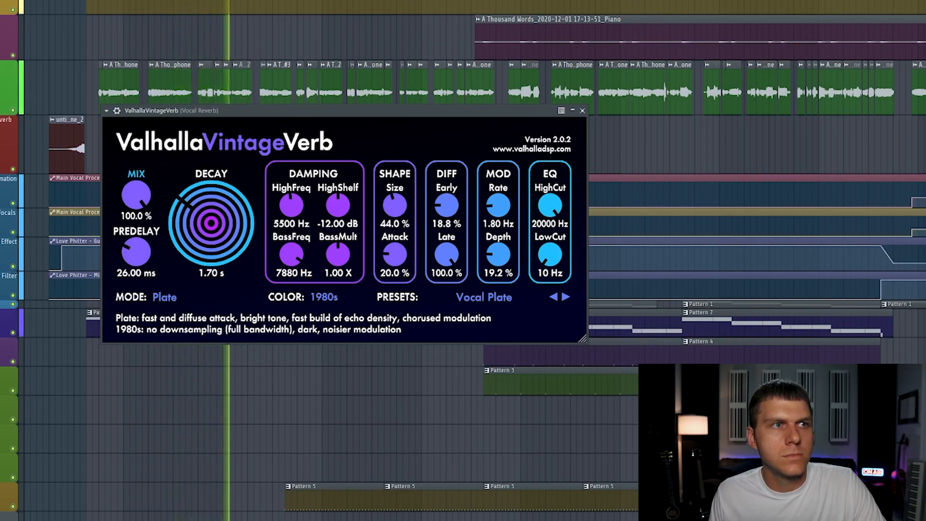
pyautogui.press('space')
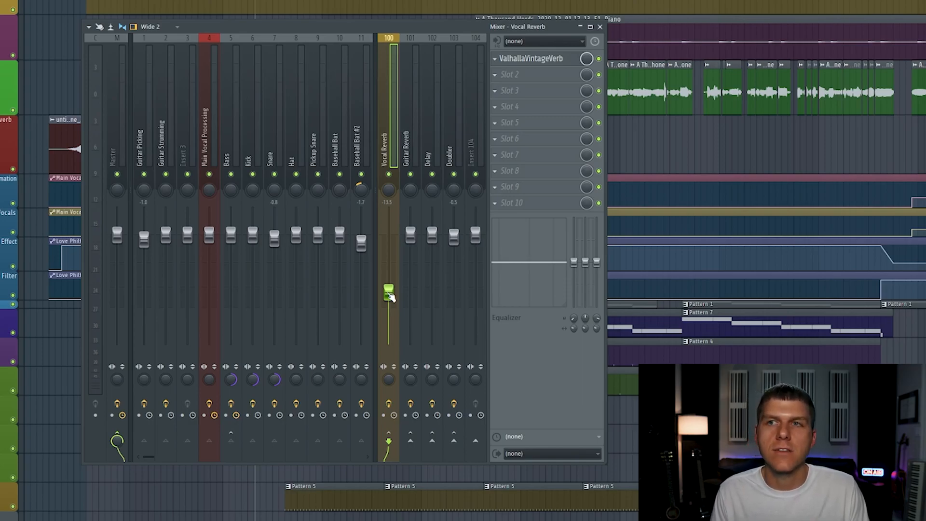
# - Pull the Vocal Reverb track's level down, then raise it during playback to -12.4 dB to blend the reverb by ear
pyautogui.moveTo(390, 297); pyautogui.dragTo(390, 333)
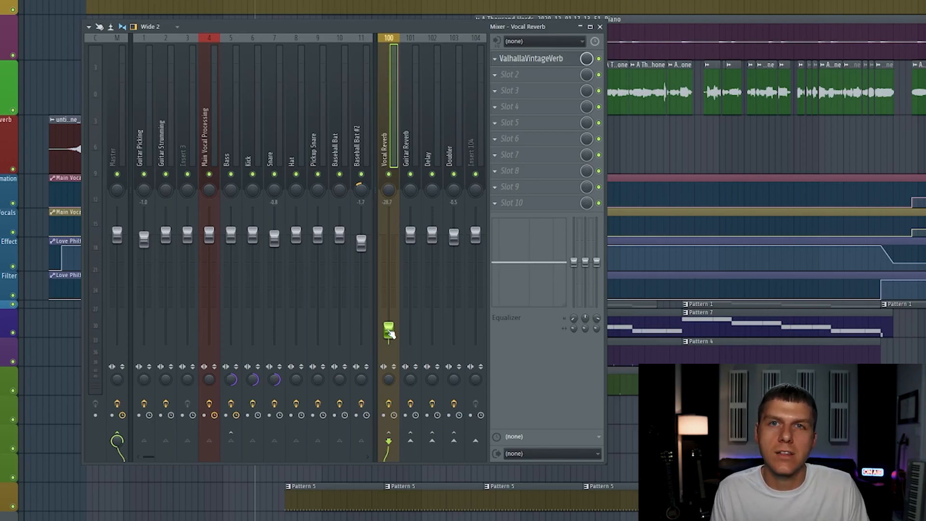
pyautogui.press('space')
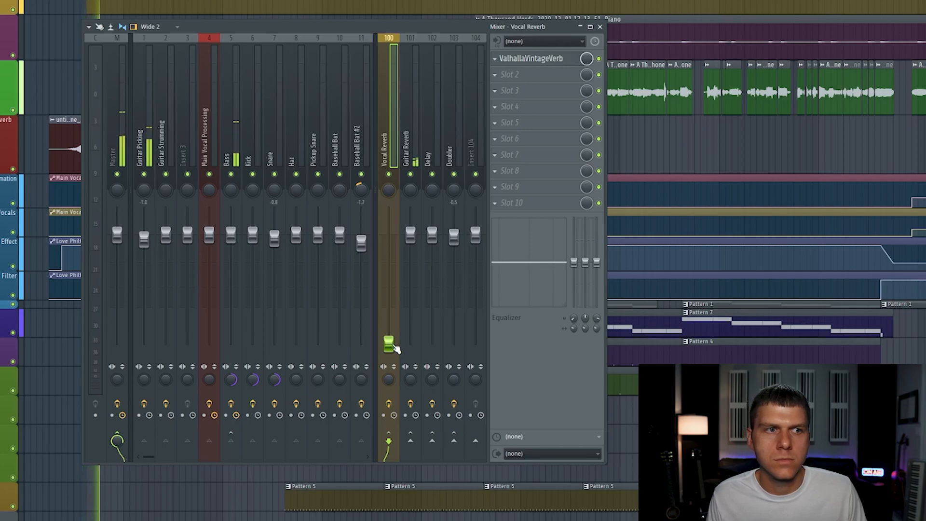
pyautogui.moveTo(389, 331); pyautogui.dragTo(388, 288)
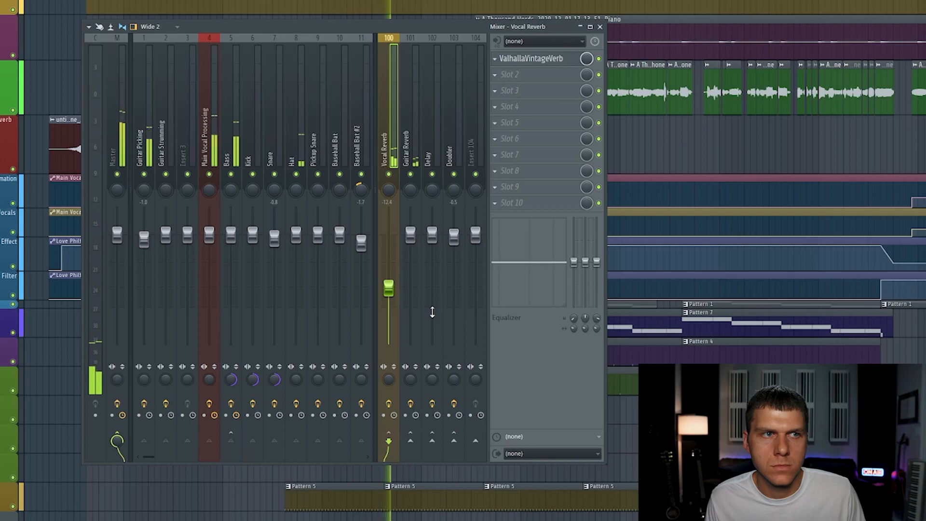
pyautogui.press('space')
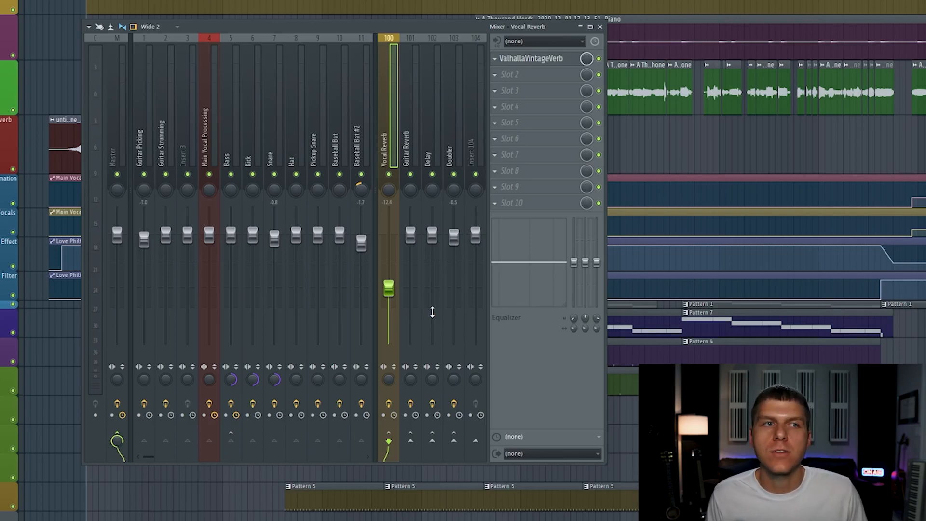
# - Play the song while muting and unmuting the Vocal Reverb track to compare the vocal with and without reverb
pyautogui.press('space')
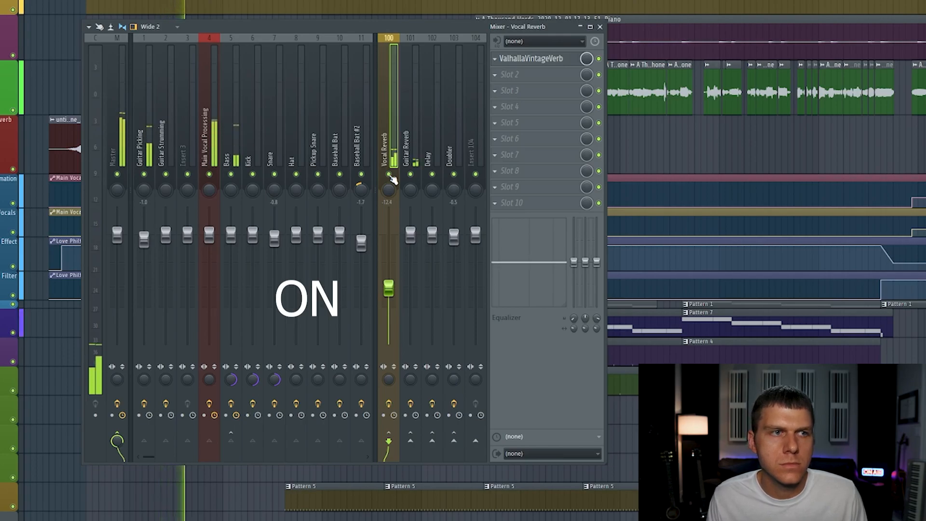
pyautogui.click(390, 175)
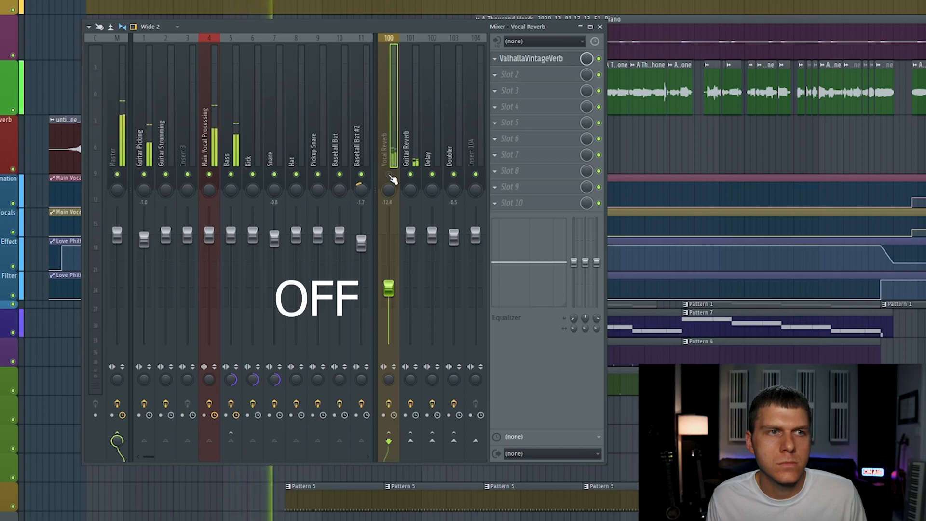
pyautogui.click(390, 174)
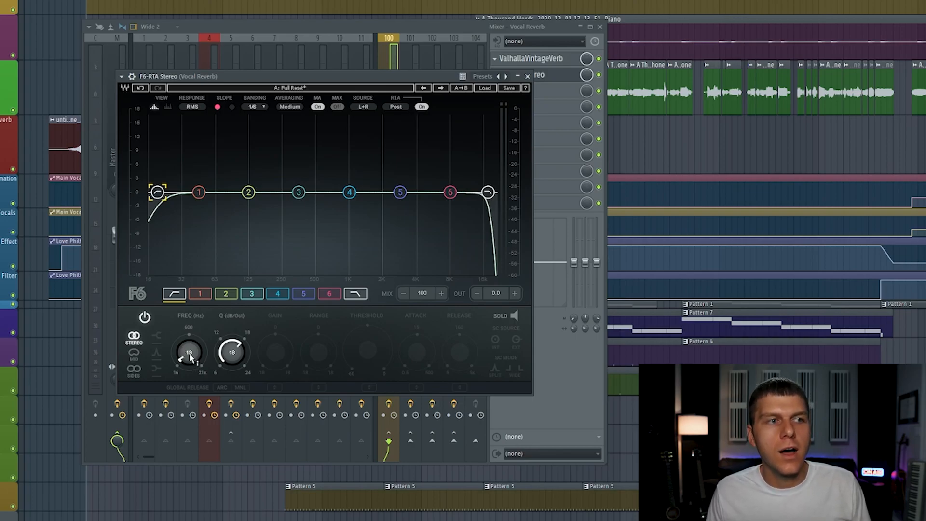
# - Filter the vocal reverb in F6-RTA with a low cut at 336 Hz and a high cut at about 7.1 kHz
pyautogui.moveTo(189, 354); pyautogui.dragTo(189, 327)
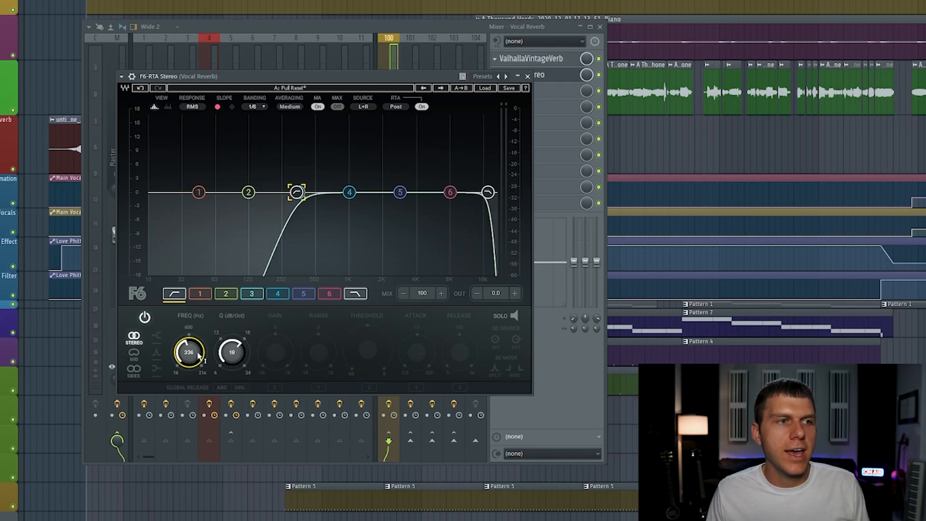
pyautogui.click(357, 295)
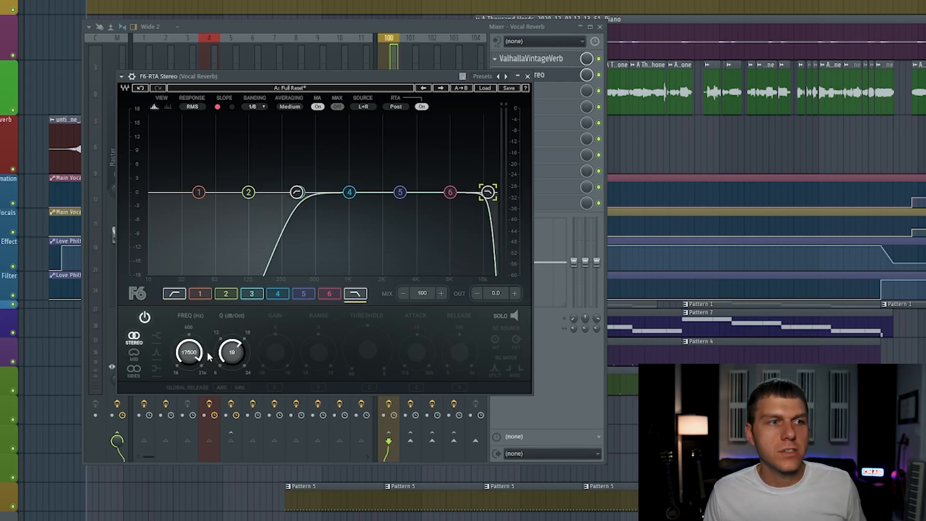
pyautogui.moveTo(195, 354); pyautogui.dragTo(195, 377)
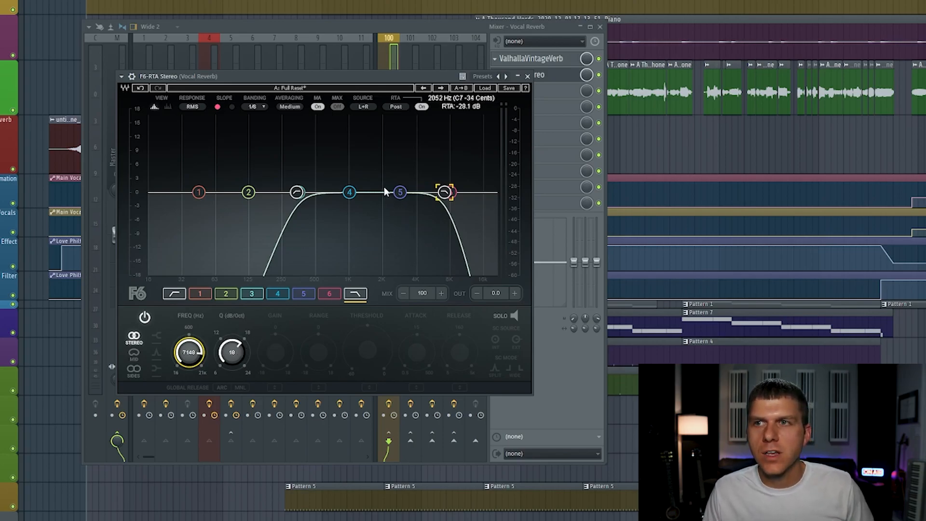
# - Cut F6-RTA band 5 by 1.2 dB at 2026 Hz and play the song to check the equalized vocal reverb
pyautogui.moveTo(400, 192); pyautogui.dragTo(382, 198)
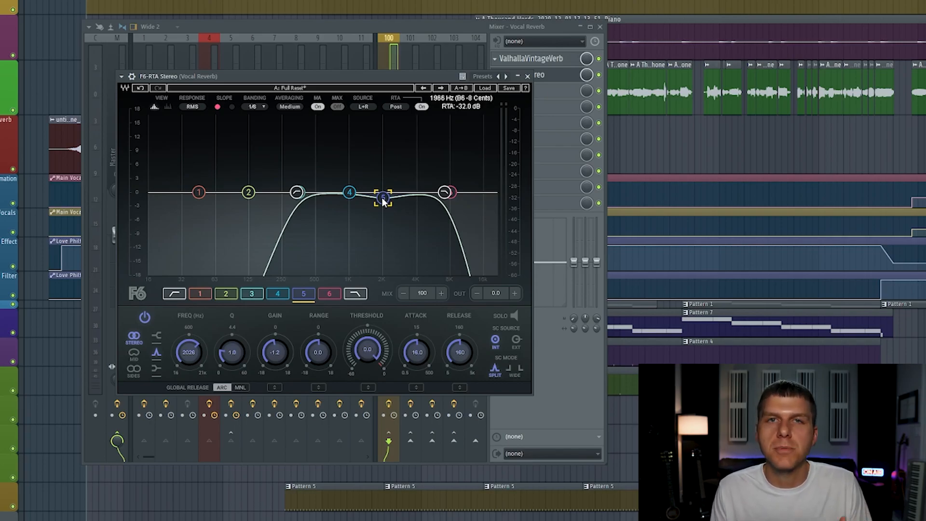
pyautogui.click(557, 79)
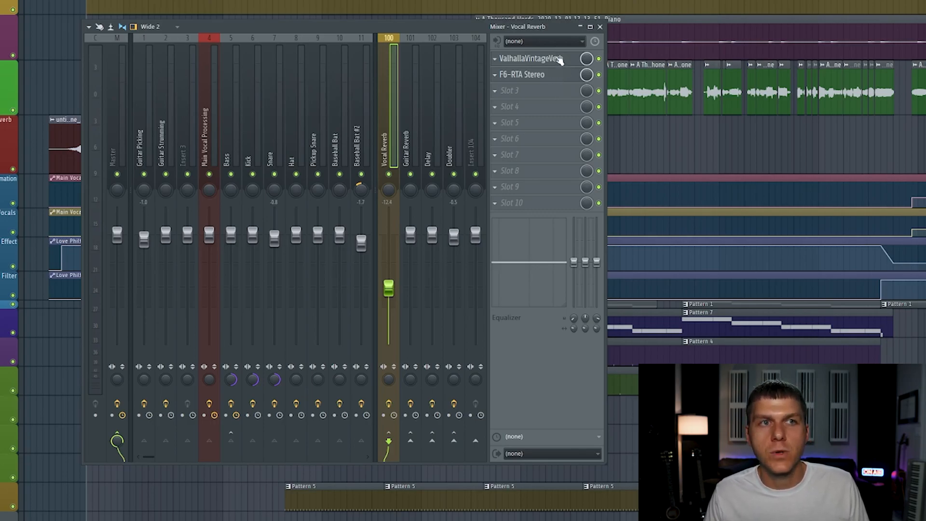
pyautogui.press('space')
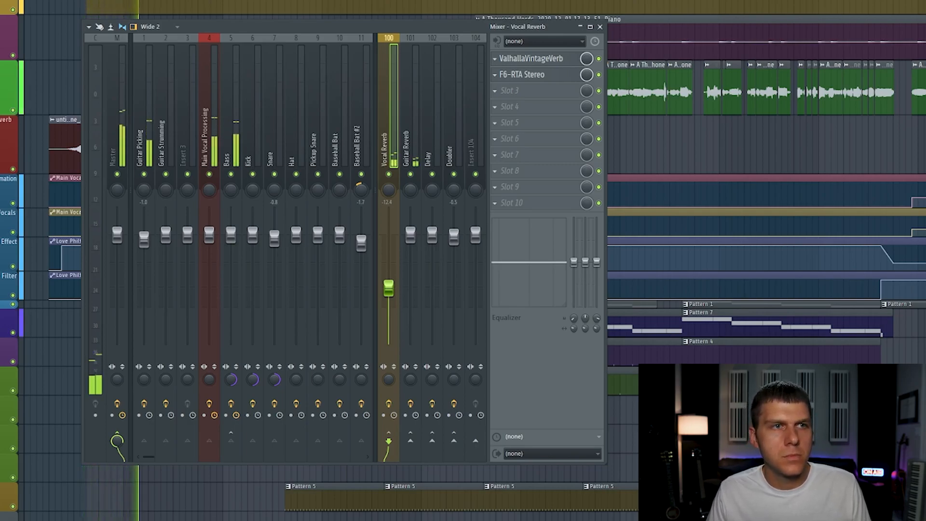
pyautogui.click(539, 75)
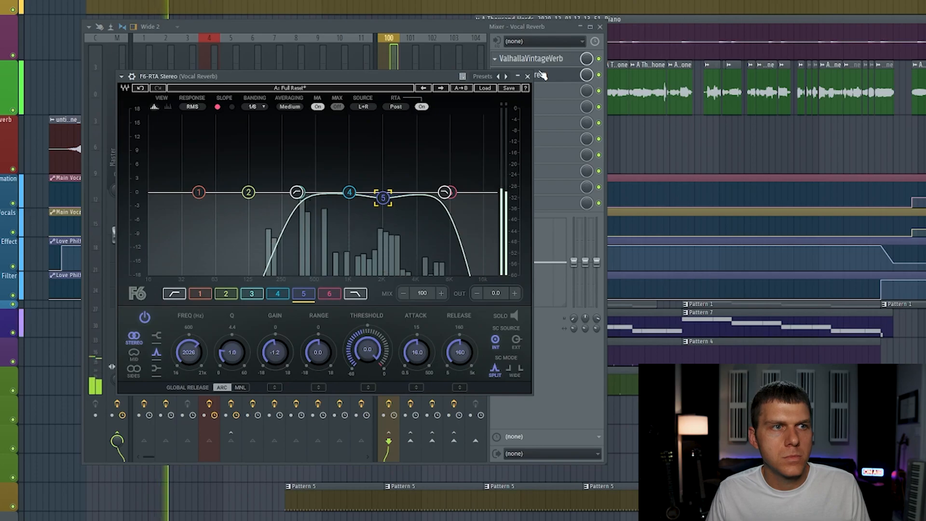